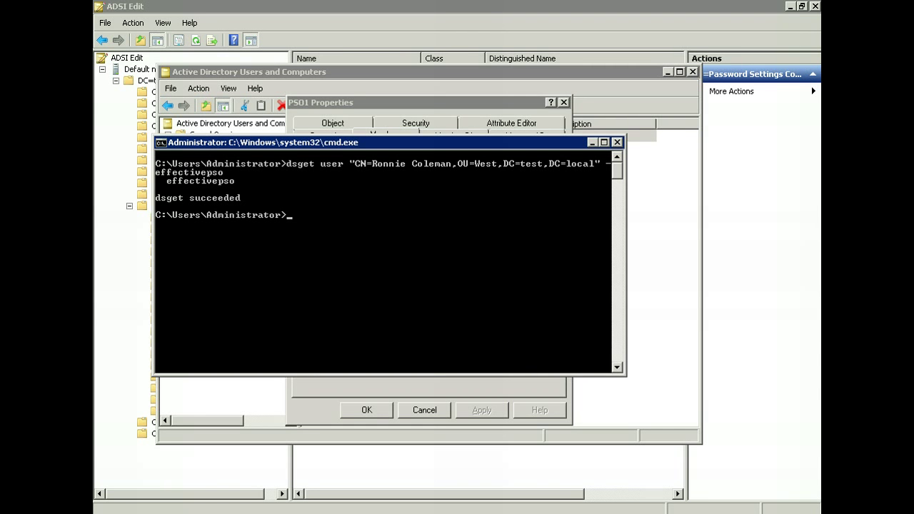
# Start a new password settings object in CN=Password Settings Container with the common name PSO1.
pyautogui.write('p')
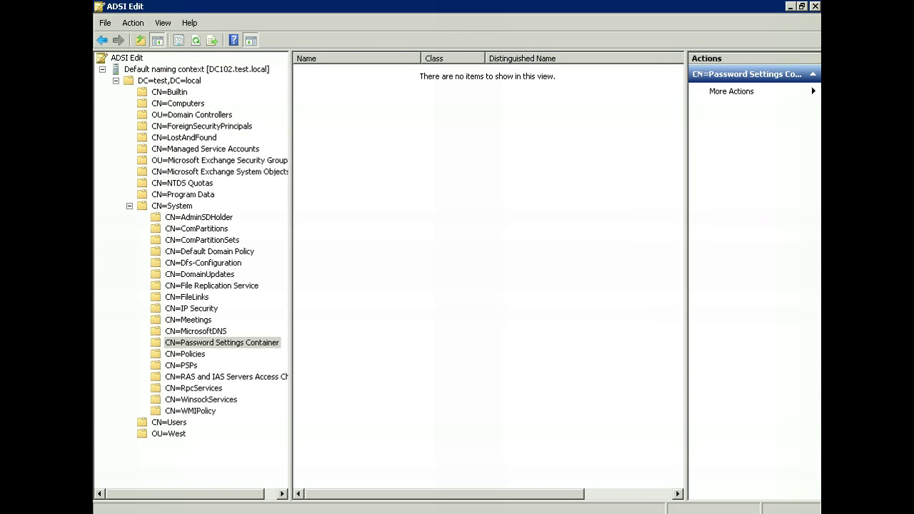
pyautogui.click(171, 206)
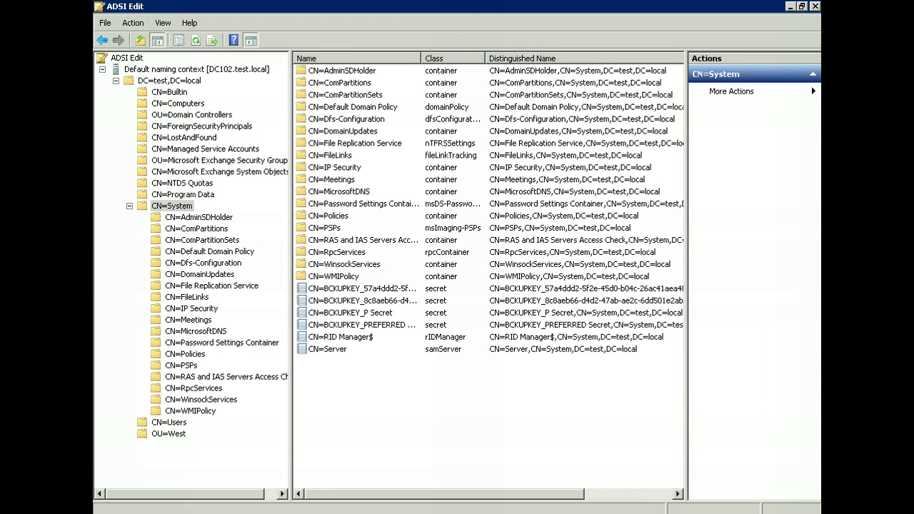
pyautogui.click(221, 343)
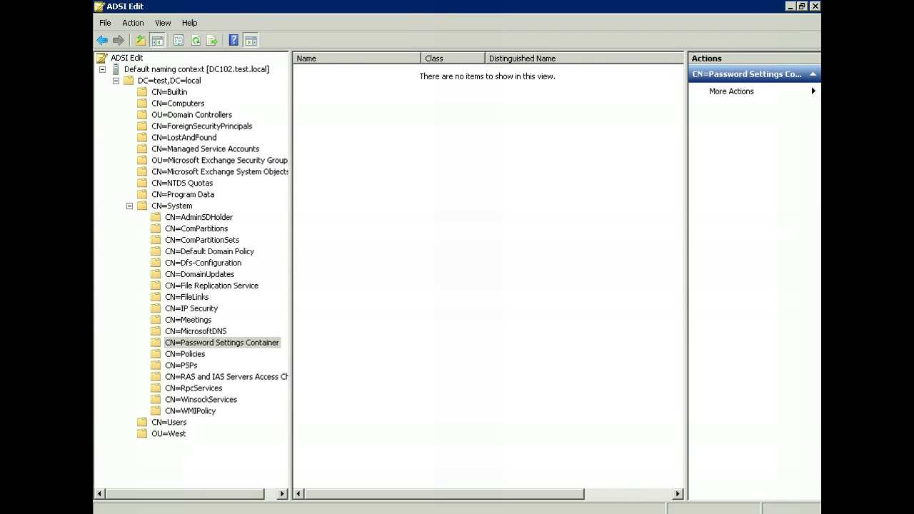
pyautogui.rightClick(345, 185)
pyautogui.moveTo(378, 223)
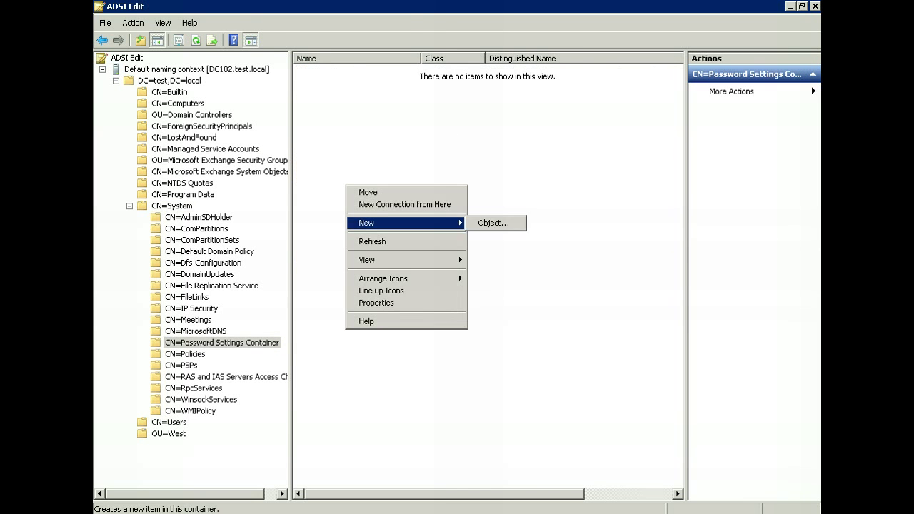
pyautogui.click(492, 223)
pyautogui.press('Return')
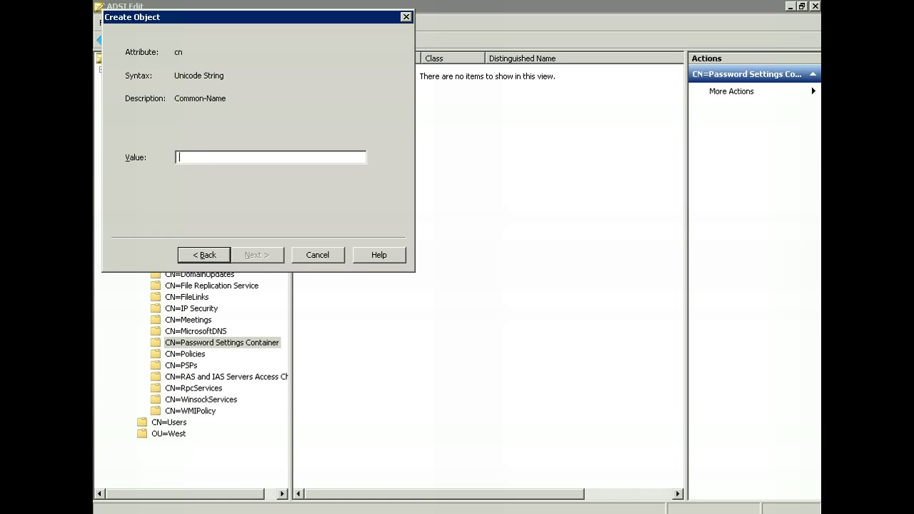
pyautogui.write('PSO1')
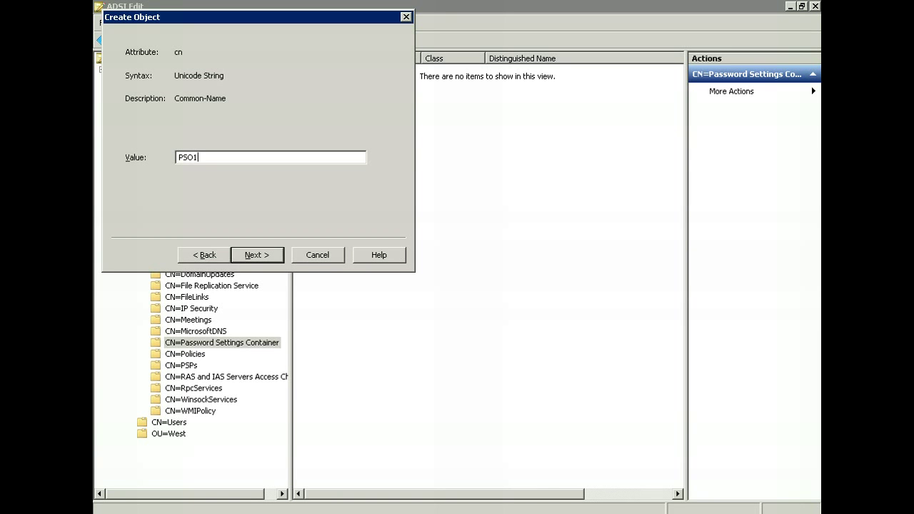
pyautogui.press('Return')
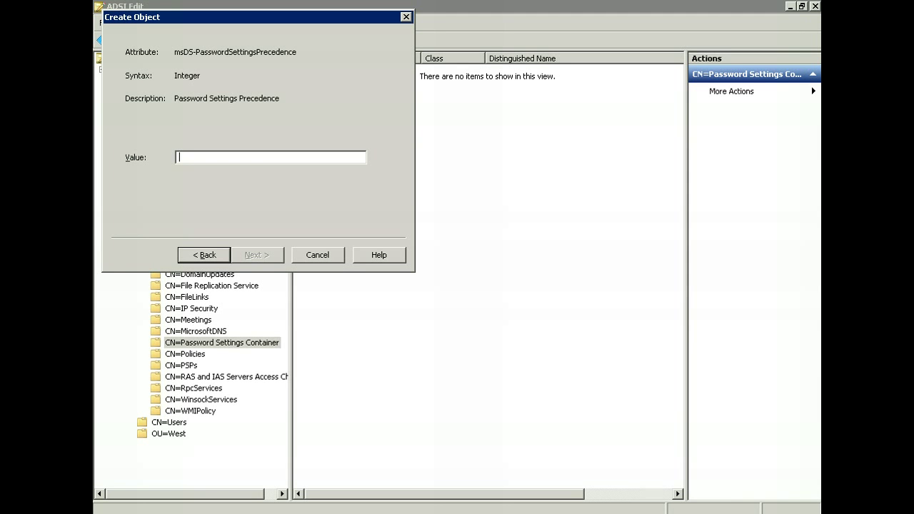
# Set the new object's password settings precedence to 1 and reversible encryption to false.
pyautogui.write('1')
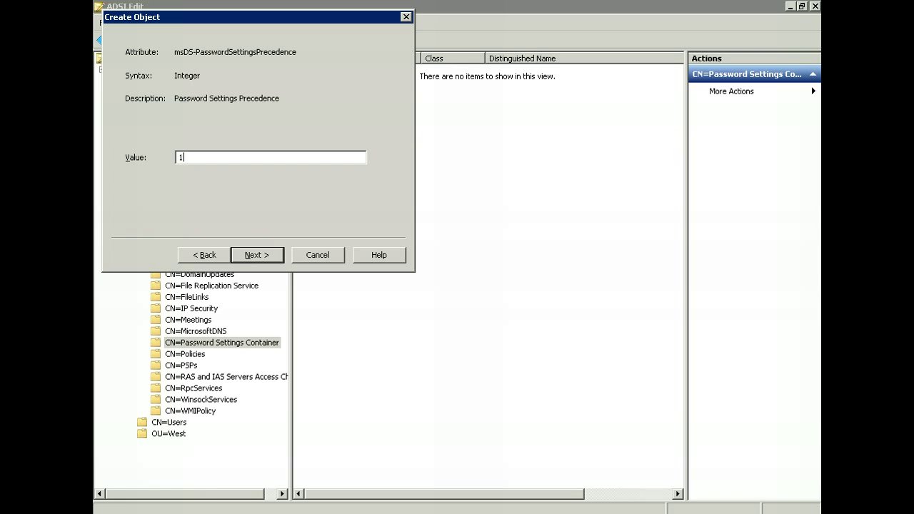
pyautogui.press('Return')
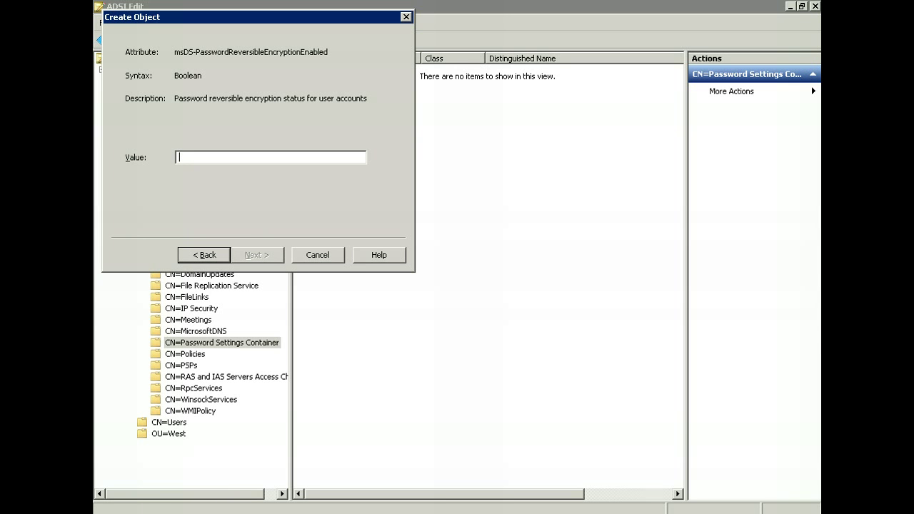
pyautogui.write('false')
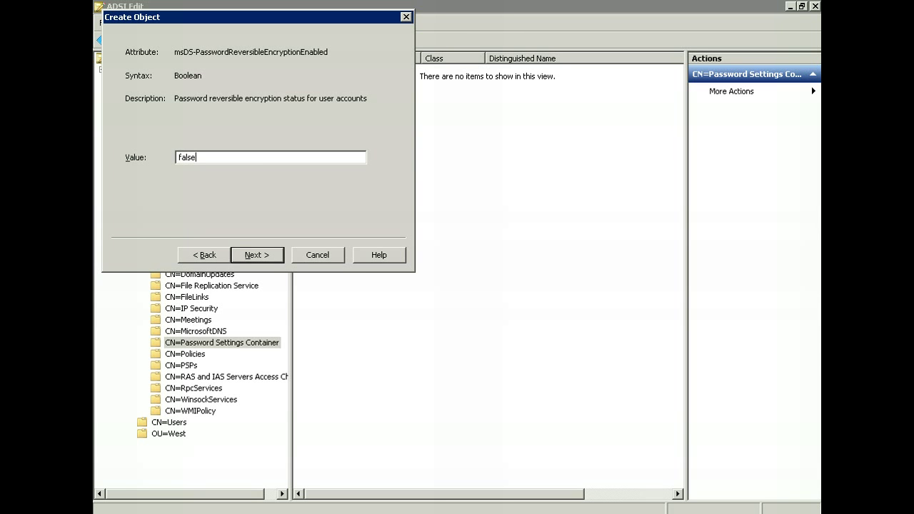
pyautogui.press('Return')
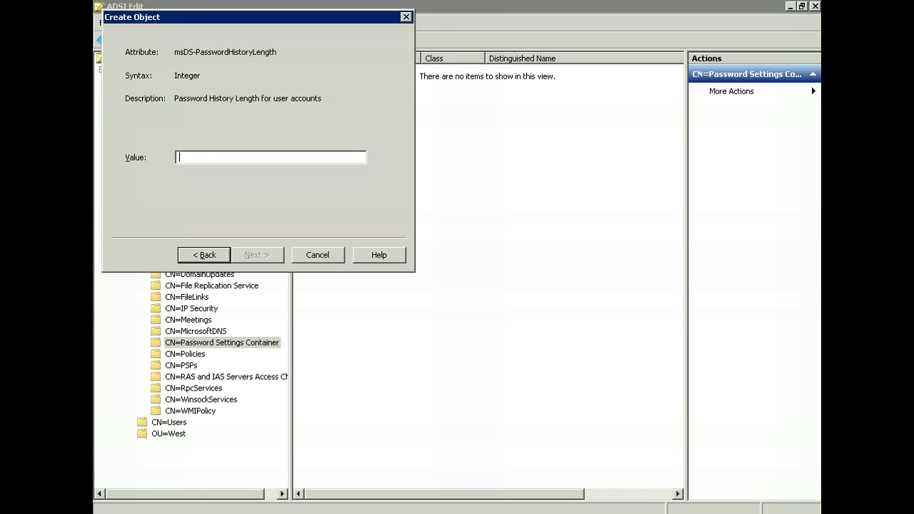
# Define the password rules with a history length of 5, complexity false and a minimum length of 3.
pyautogui.write('5')
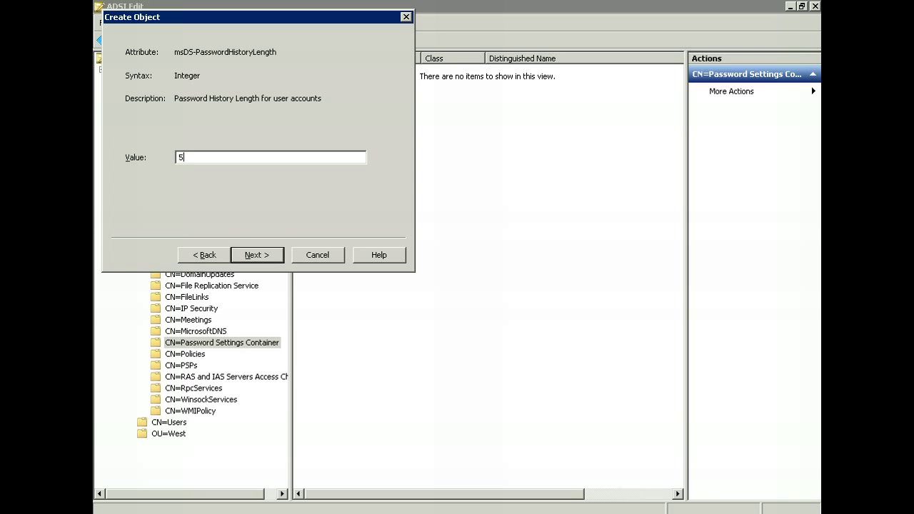
pyautogui.press('Return')
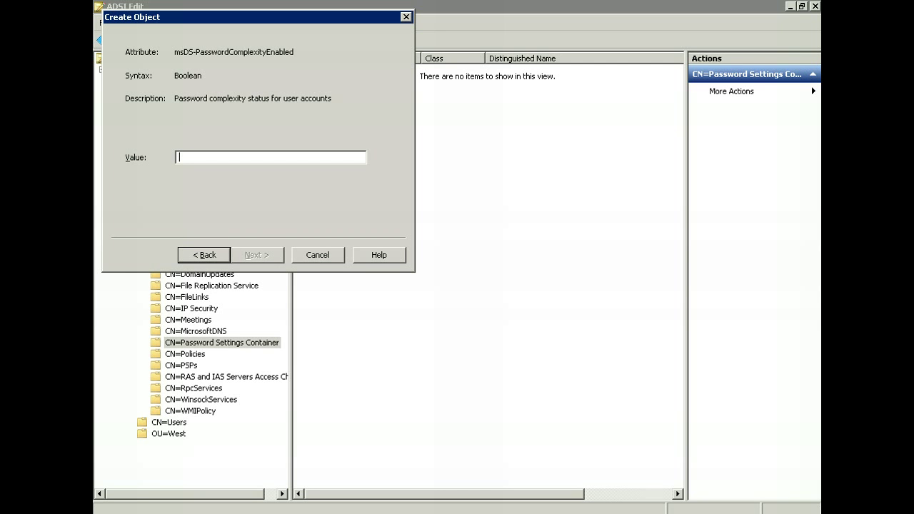
pyautogui.write('false')
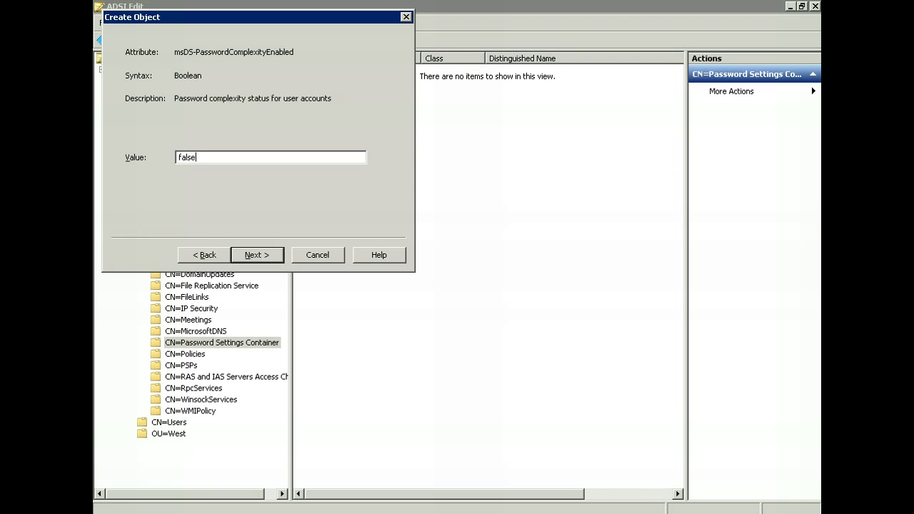
pyautogui.press('Return')
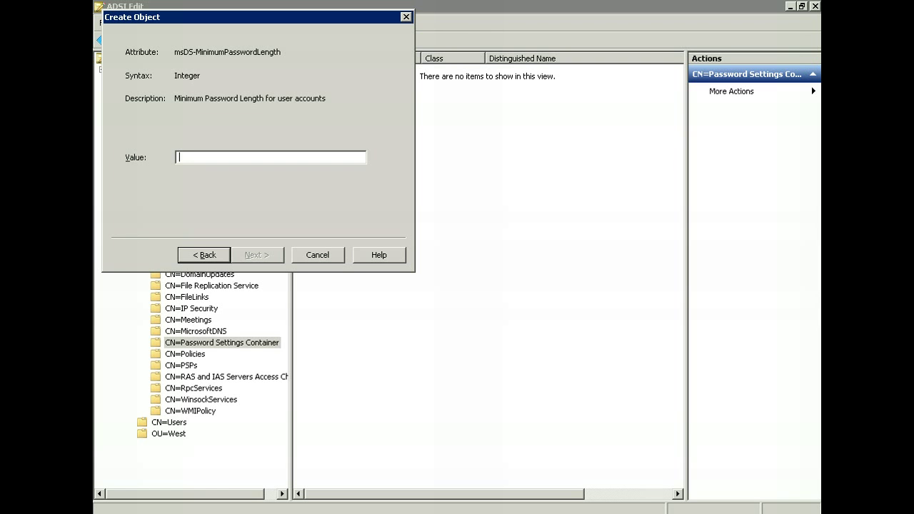
pyautogui.write('3')
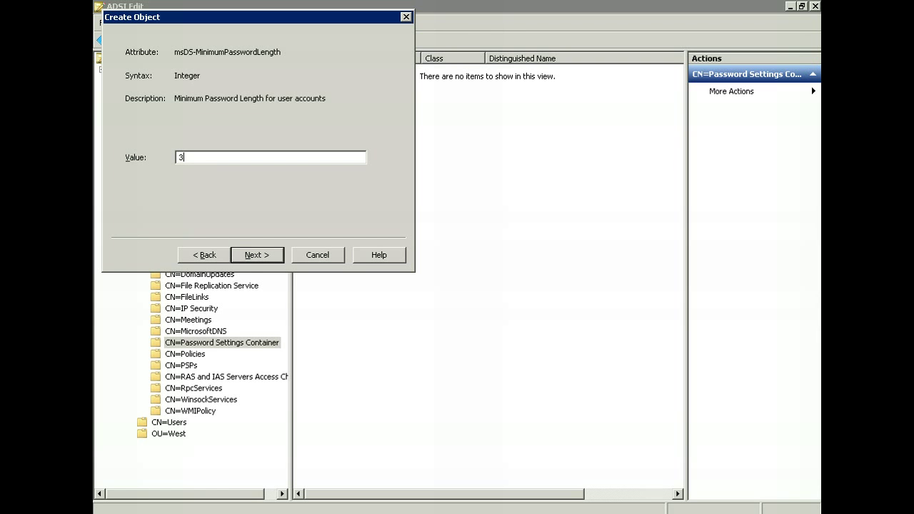
pyautogui.press('Return')
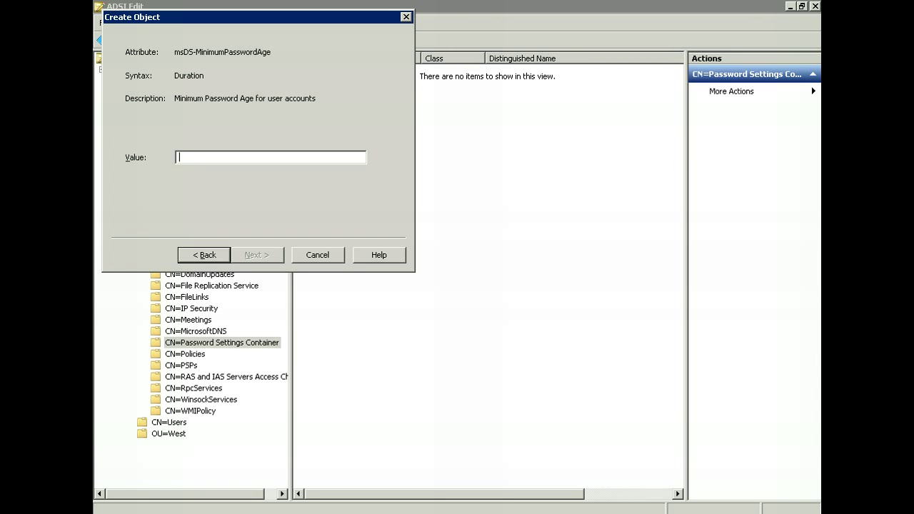
# Set the minimum password age to 01:00:00:00 and the maximum password age to 90:00:00:00.
pyautogui.write('01')
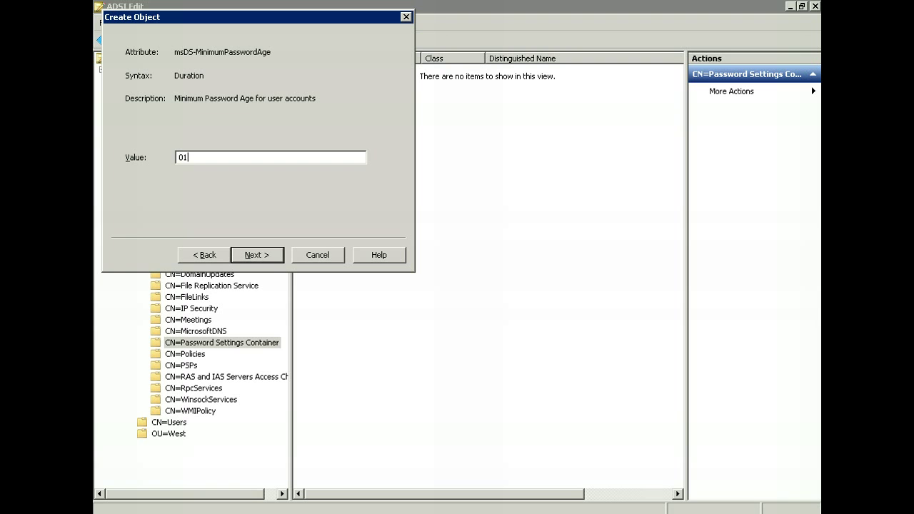
pyautogui.write(':00:00:00')
pyautogui.press('Return')
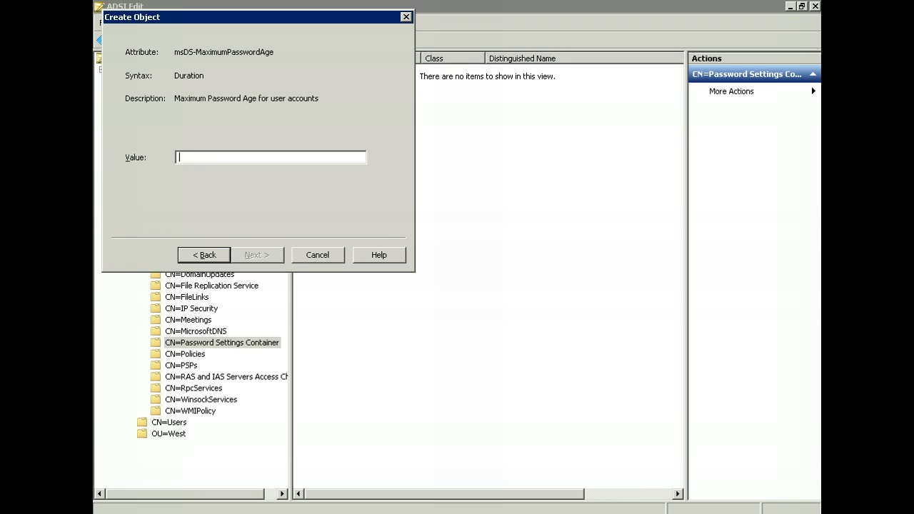
pyautogui.write('90:00')
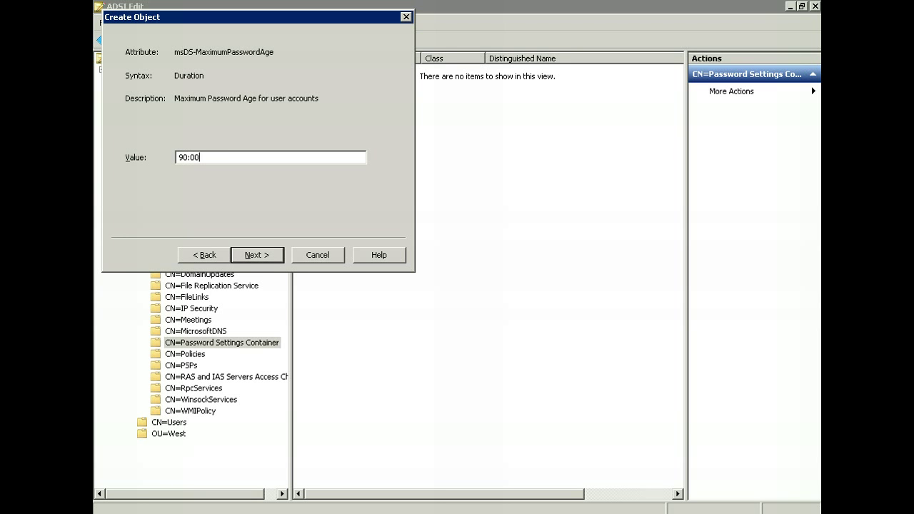
pyautogui.write(':00:00')
pyautogui.press('Return')
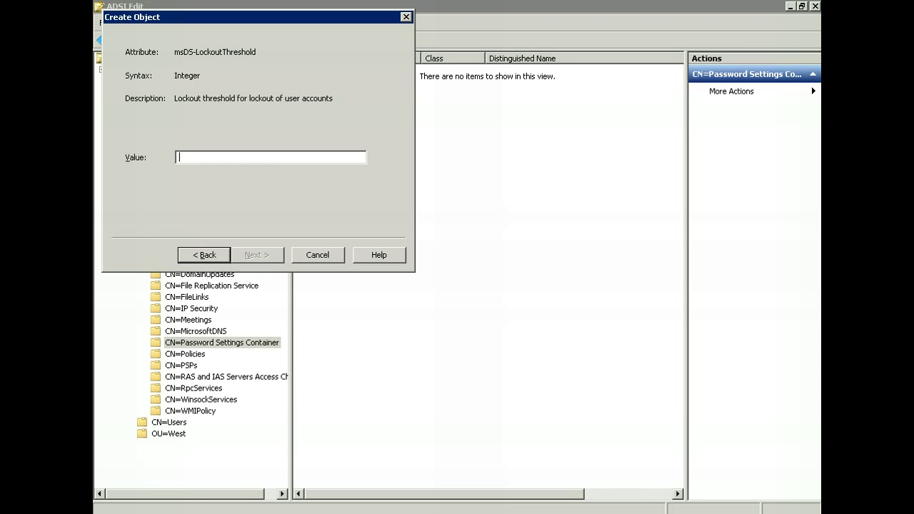
# Define the account lockout with threshold 5, observation window 00:00:20:00 and lockout duration 01:00:00:00.
pyautogui.write('5')
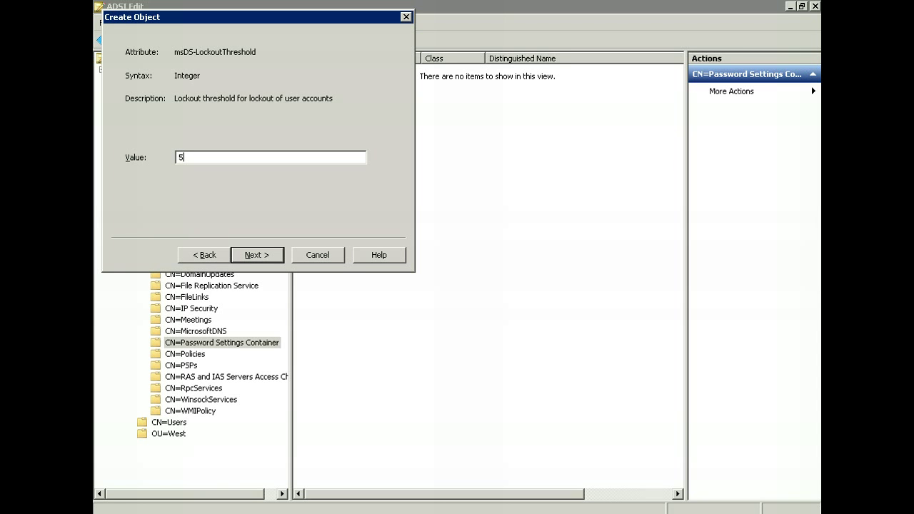
pyautogui.press('Return')
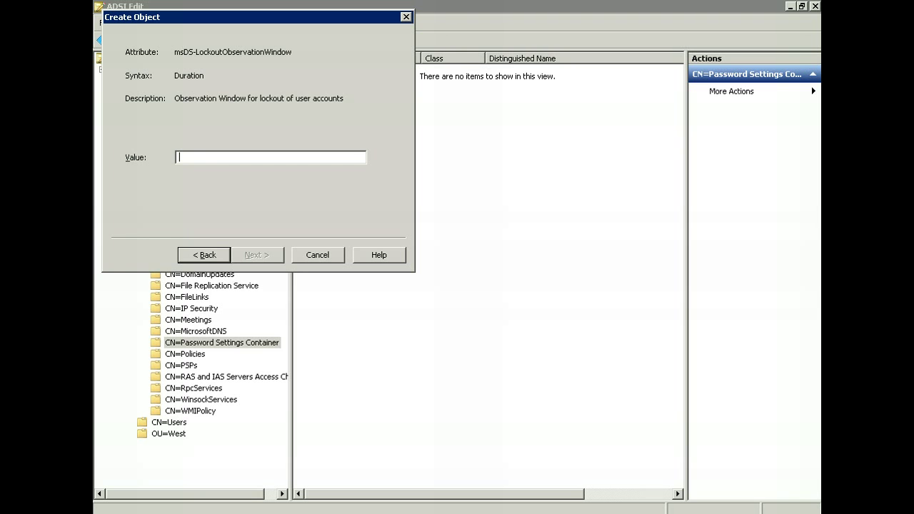
pyautogui.write('00:00:20:00')
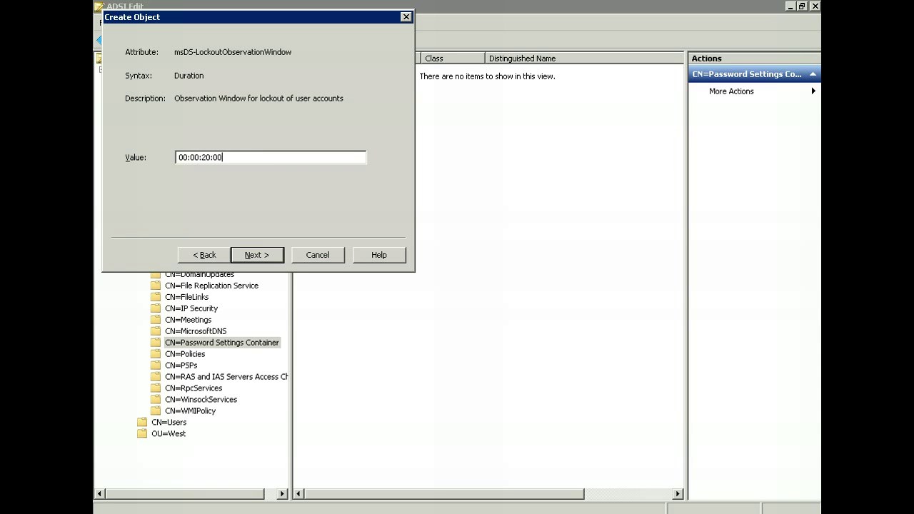
pyautogui.press('Return')
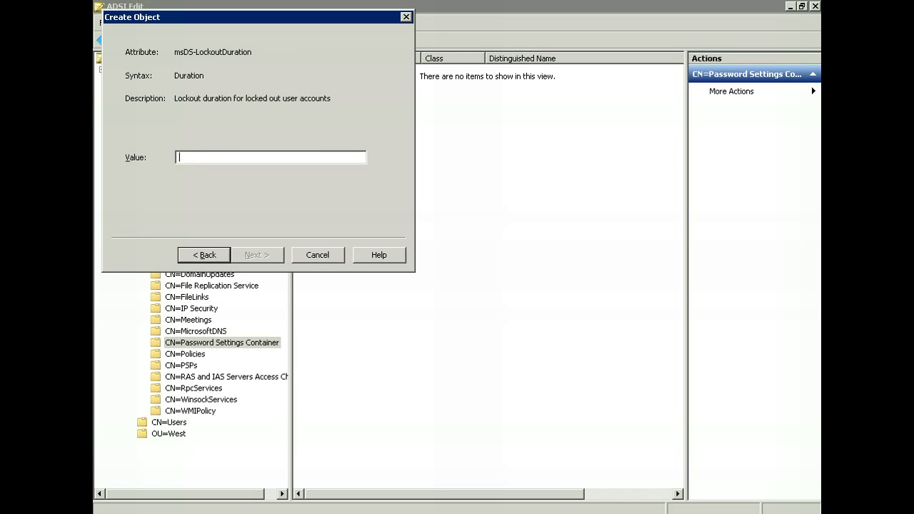
pyautogui.write('01:00:00:00')
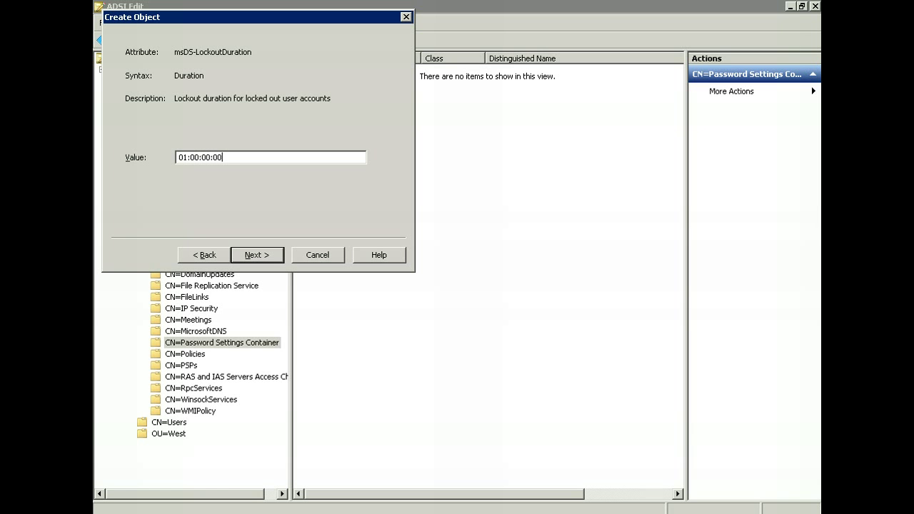
pyautogui.press('Return')
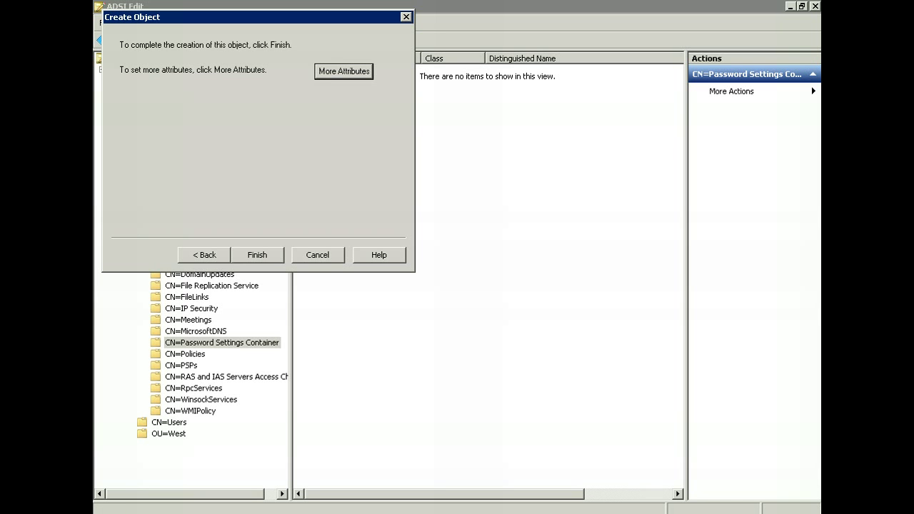
# Open the additional attributes of PSO1 and select the optional property msDS-PSOAppliesTo.
pyautogui.press('Return')
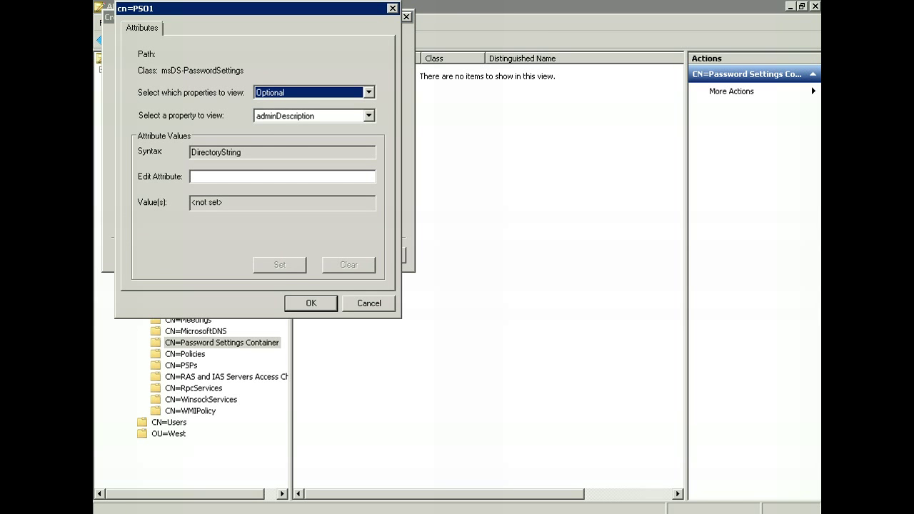
pyautogui.press('Tab')
pyautogui.hotkey('alt', 'Down')
pyautogui.scroll(-20, 314, 263)
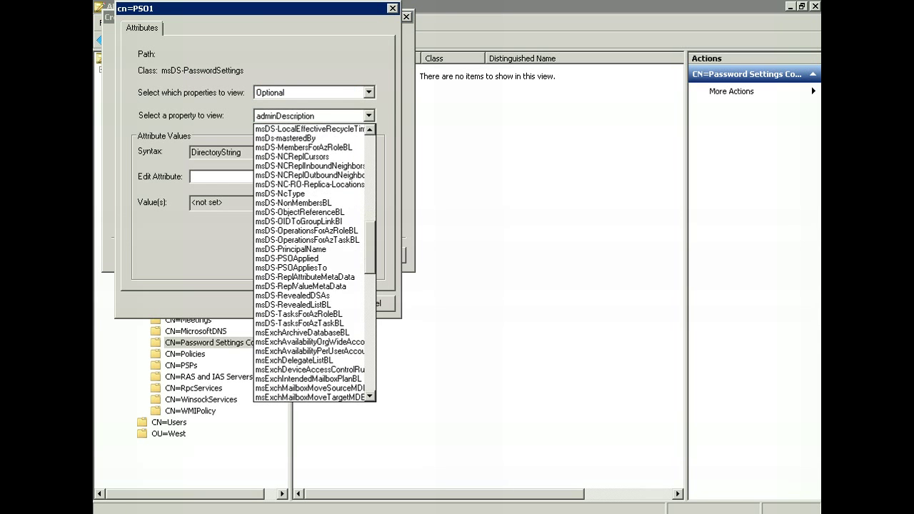
pyautogui.press('Return')
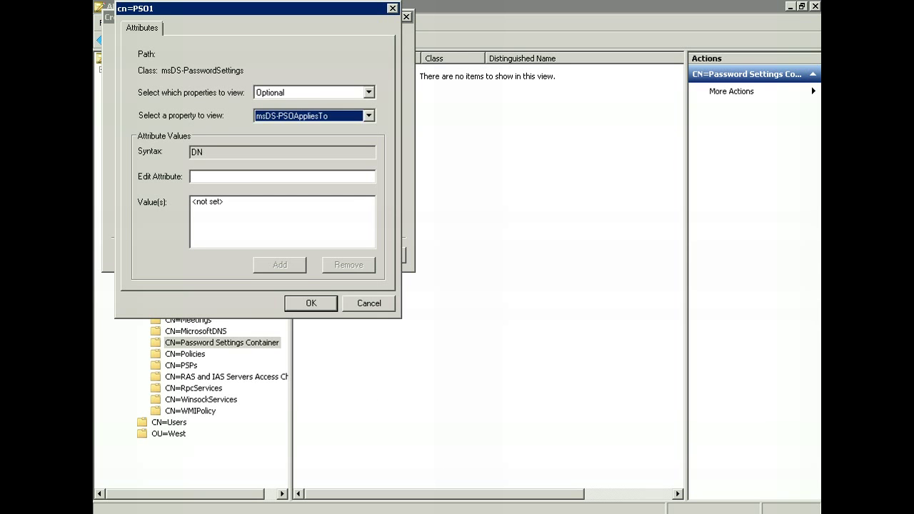
pyautogui.click(308, 92)
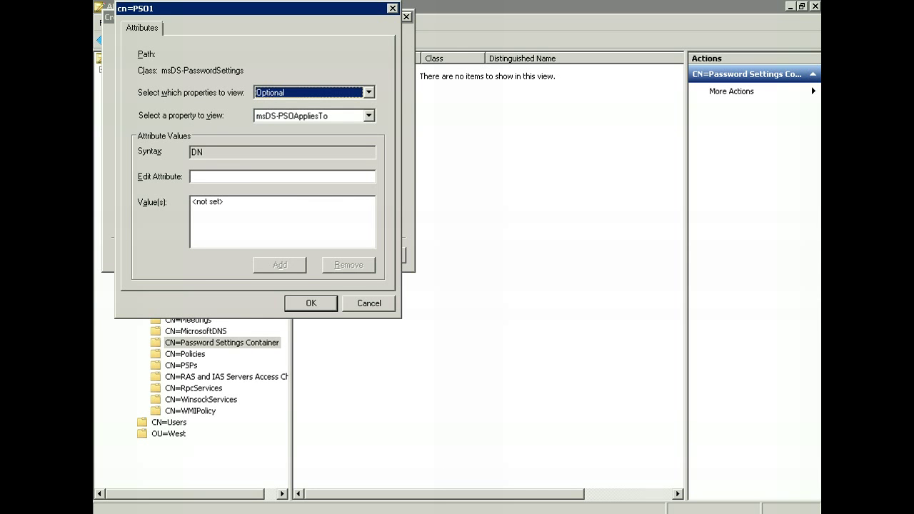
# Switch to Active Directory Users and Computers, check whether Advanced Features is enabled, and open the PSO1 security group's properties.
pyautogui.hotkey('alt', 'Tab')
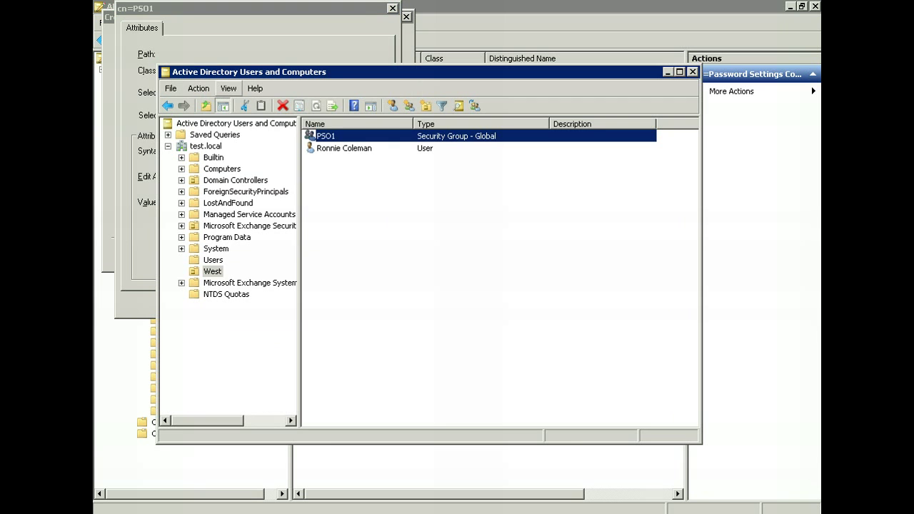
pyautogui.hotkey('alt', 'v')
pyautogui.press('Up')
pyautogui.press('Up')
pyautogui.press('Up')
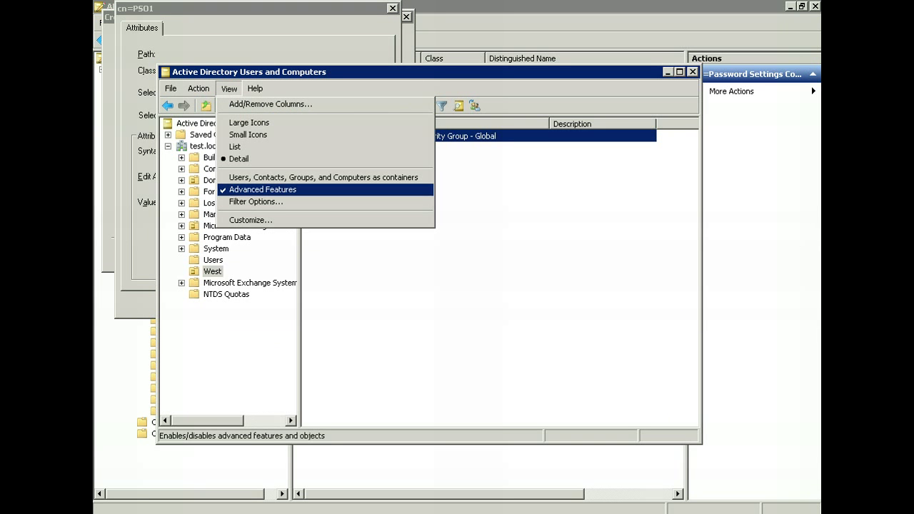
pyautogui.press('Escape')
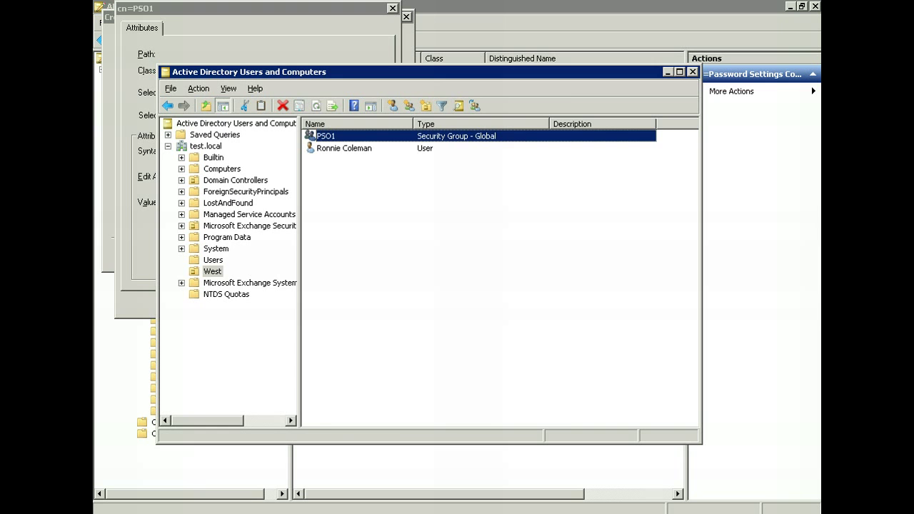
pyautogui.press('Return')
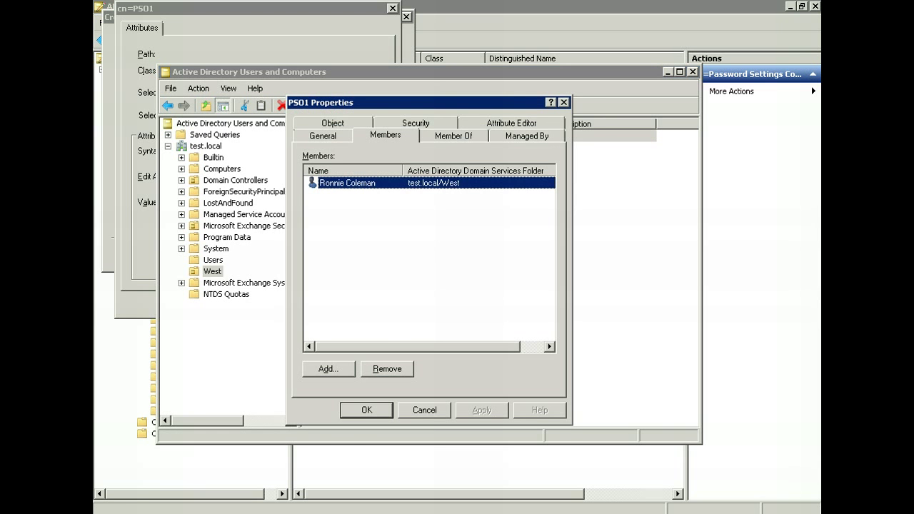
# Copy the distinguishedName value of the PSO1 group from its attributes.
pyautogui.hotkey('ctrl', 'shift', 'Tab')
pyautogui.hotkey('ctrl', 'shift', 'Tab')
pyautogui.scroll(-7, 428, 265)
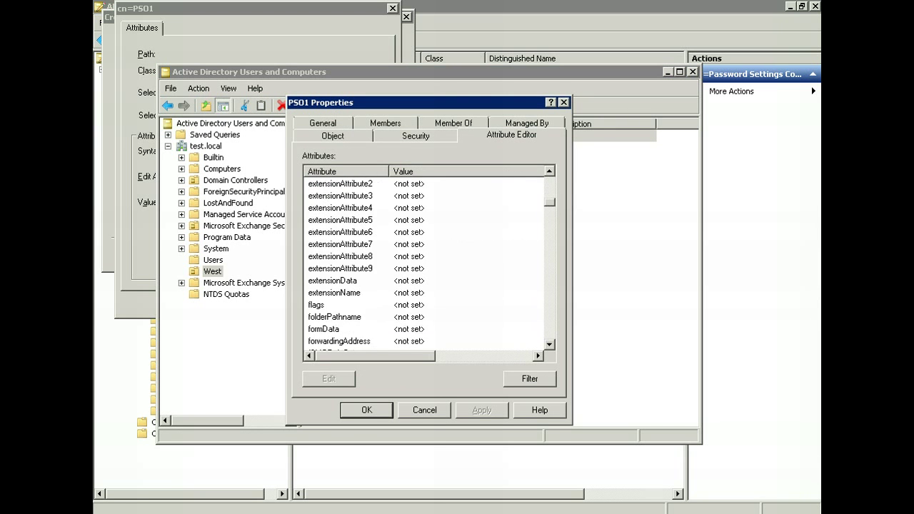
pyautogui.scroll(1, 428, 264)
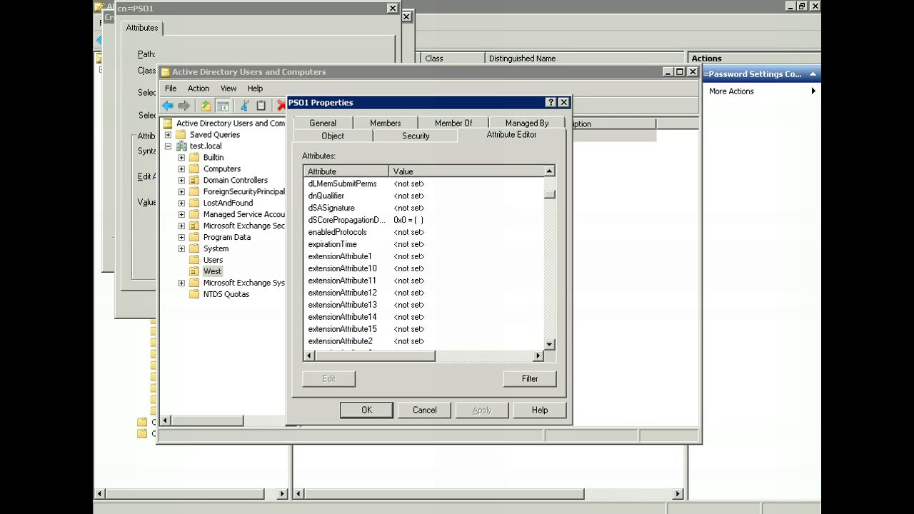
pyautogui.scroll(3, 428, 264)
pyautogui.doubleClick(340, 244)
pyautogui.hotkey('ctrl', 'c')
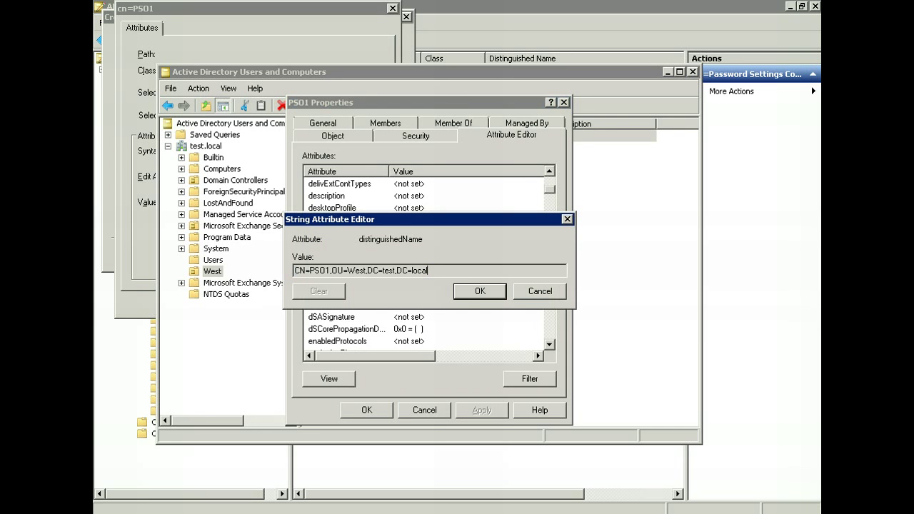
# Switch to ADSI Edit, add CN=PSO1,OU=West,DC=test,DC=local as the msDS-PSOAppliesTo value, and finish creating the PSO1 object.
pyautogui.hotkey('alt', 'Tab')
pyautogui.click(282, 177)
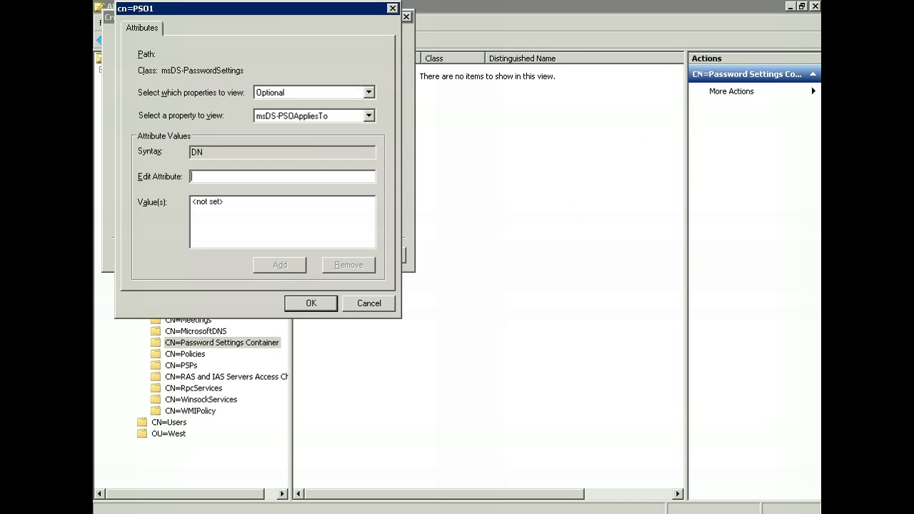
pyautogui.hotkey('ctrl', 'v')
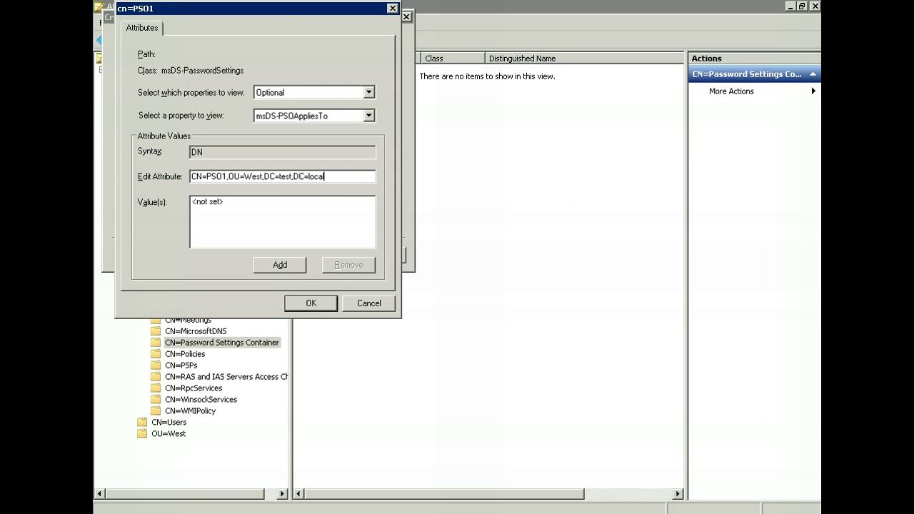
pyautogui.click(279, 265)
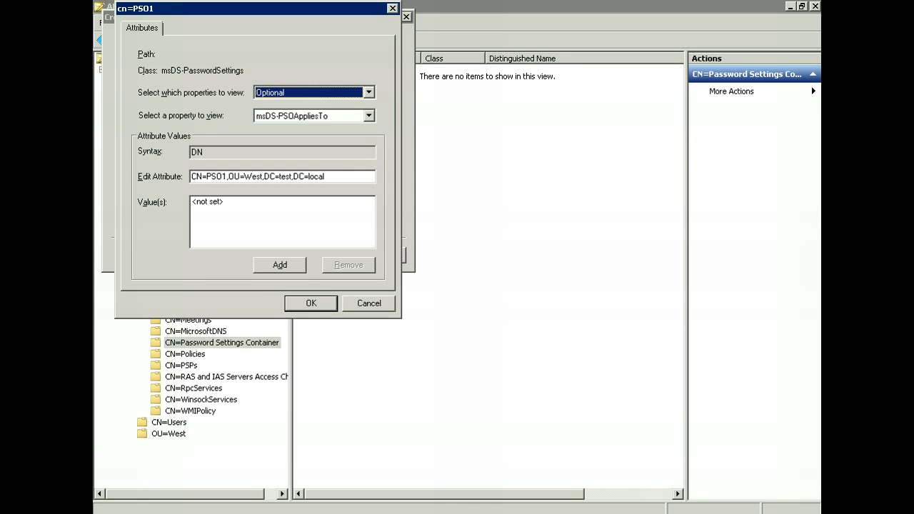
pyautogui.hotkey('alt', 'a')
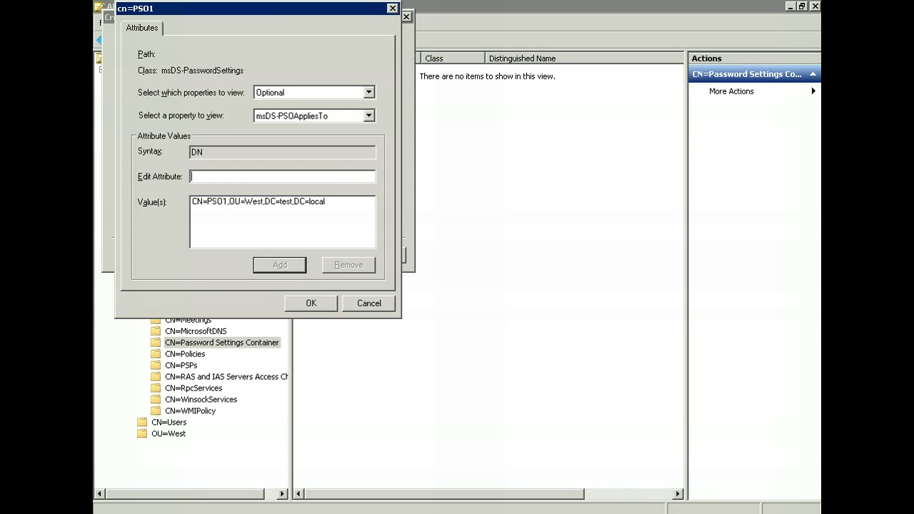
pyautogui.press('Return')
pyautogui.click(257, 255)
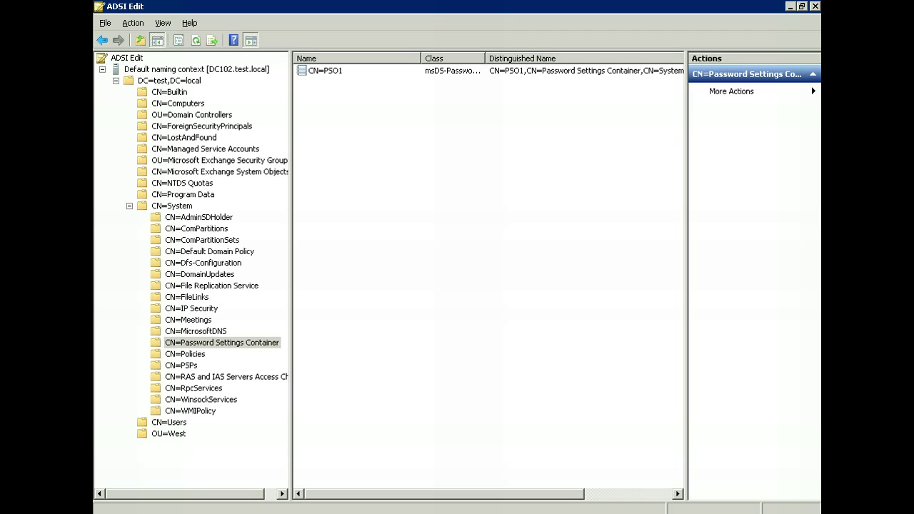
# Switch to the Command Prompt and rerun the dsget user query with -effectivepso for the user in the West OU.
pyautogui.hotkey('alt', 'Tab')
pyautogui.write('p')
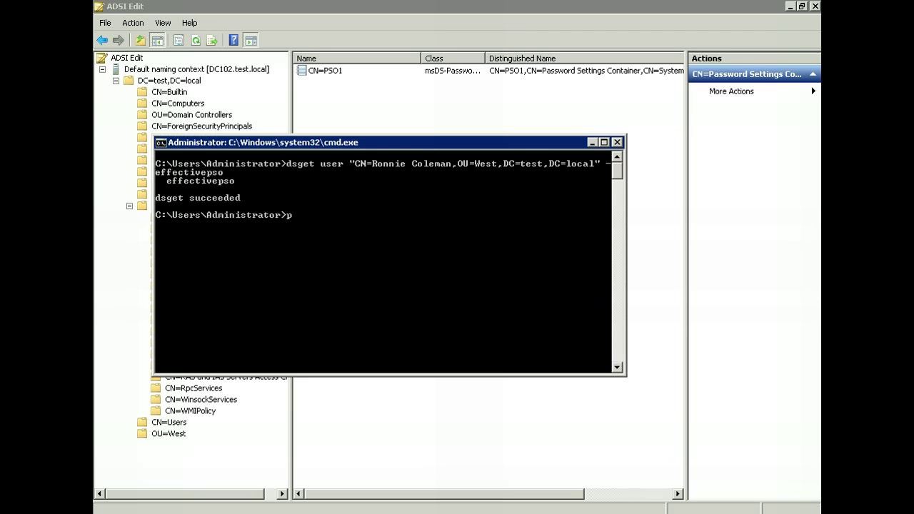
pyautogui.press('Up')
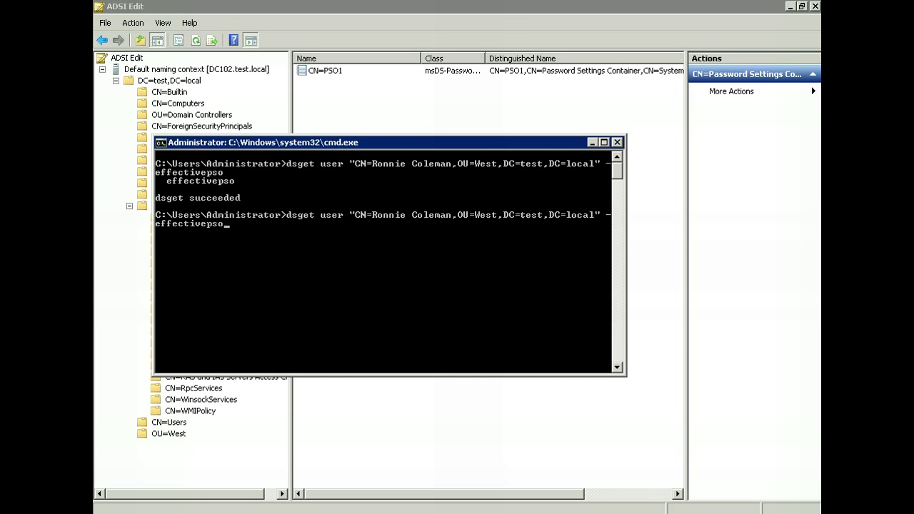
pyautogui.press('Return')
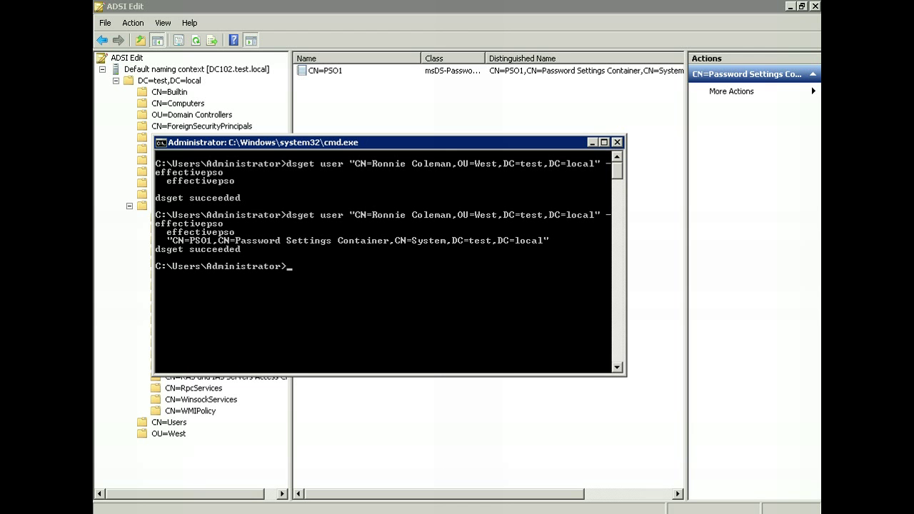
pyautogui.write('p')
# Switch to Active Directory Users and Computers and reset the West OU user's password, entering and confirming a three-character new password.
pyautogui.hotkey('alt', 'Tab')
pyautogui.rightClick(353, 148)
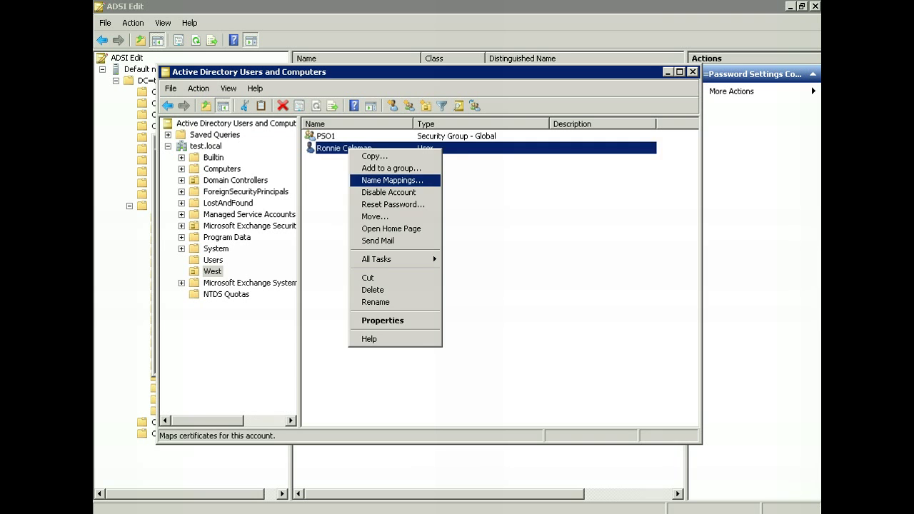
pyautogui.click(389, 204)
pyautogui.press('Tab')
pyautogui.write('***')
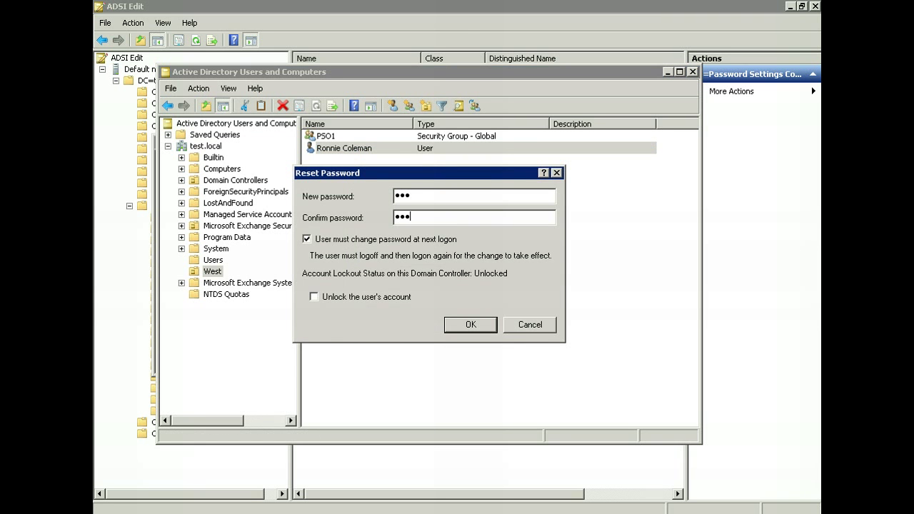
pyautogui.press('Return')
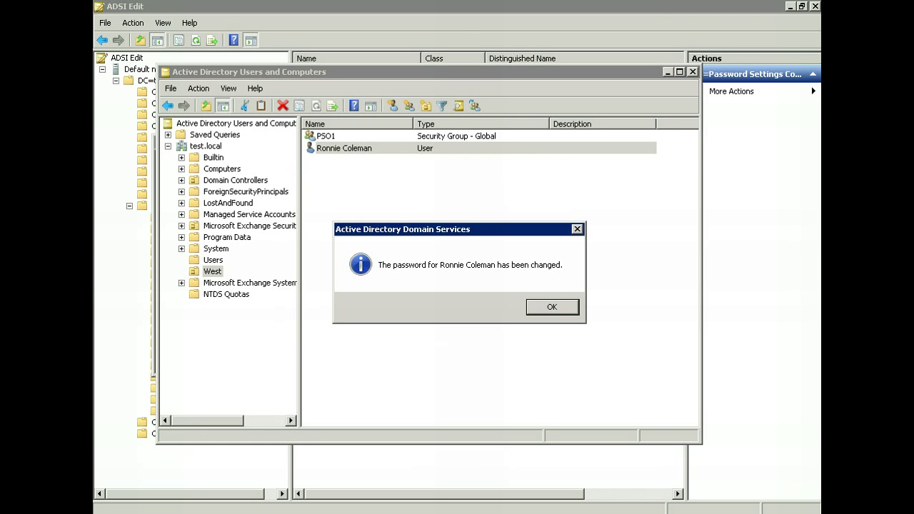